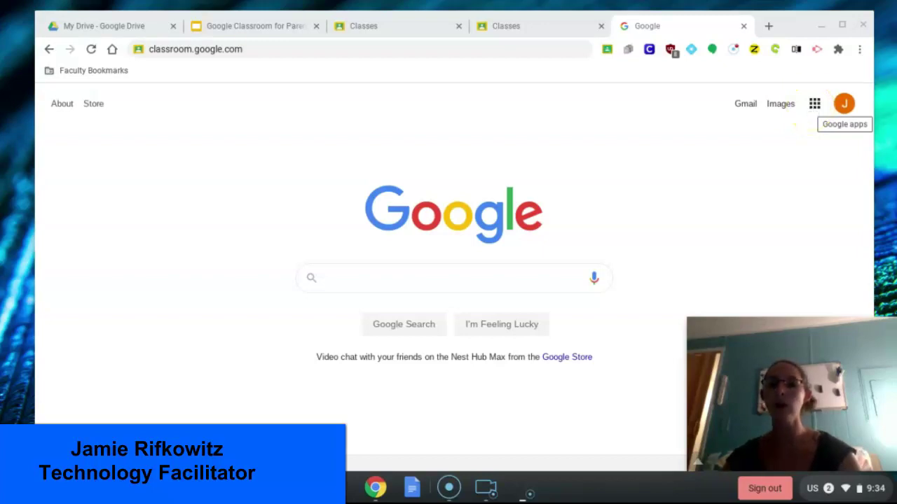
# Step: Launch Google Classroom from the Google apps grid and close the duplicate loading tab
pyautogui.click(814, 104)
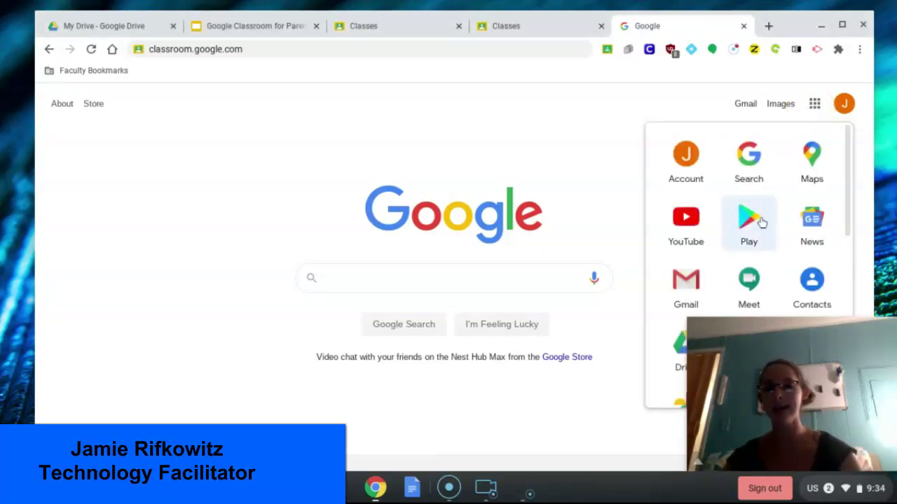
pyautogui.scroll(-4, 748, 231)
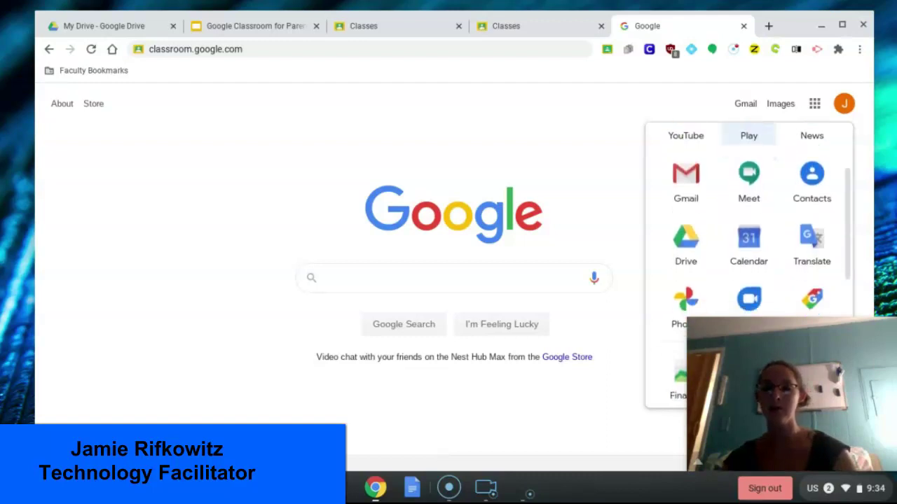
pyautogui.scroll(-1, 748, 161)
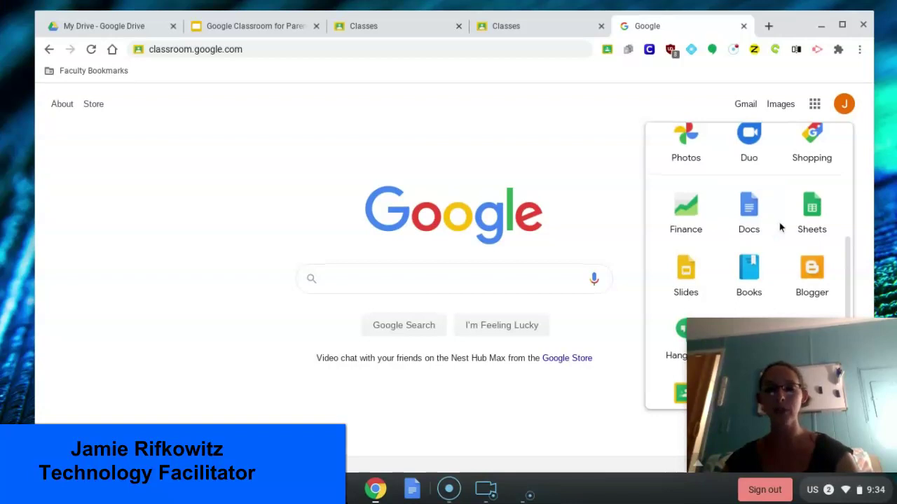
pyautogui.scroll(-3, 779, 227)
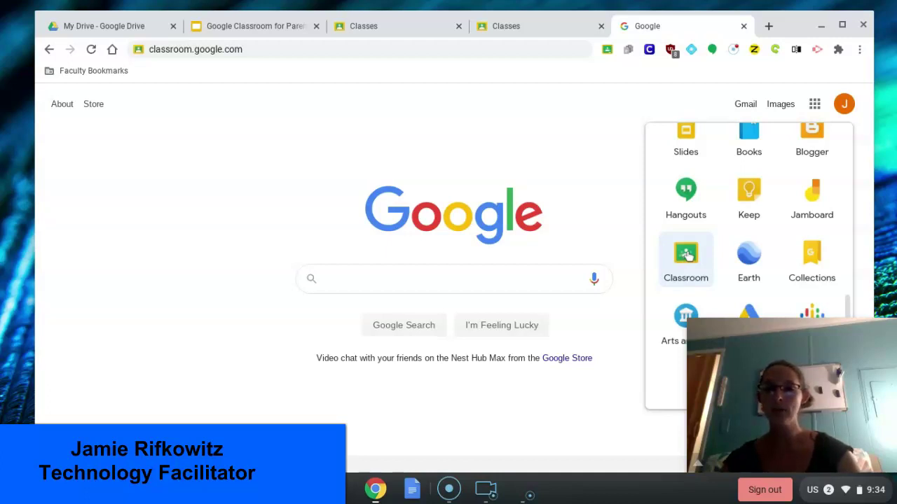
pyautogui.click(687, 256)
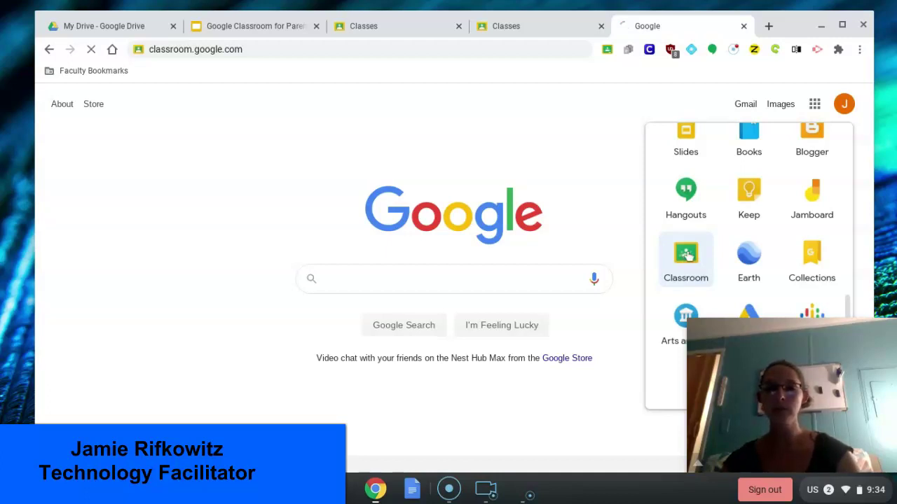
pyautogui.click(744, 26)
# Step: Switch to the existing Classes tab showing the English and Math classes
pyautogui.click(702, 188)
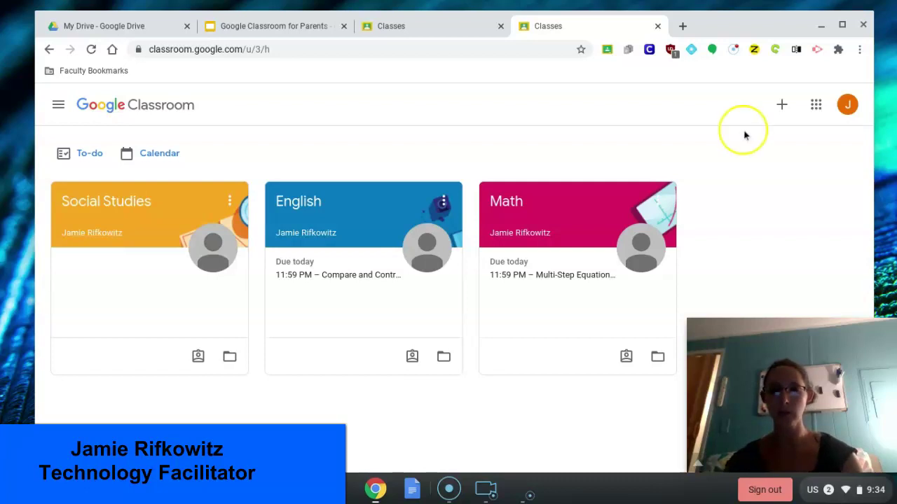
# Step: Choose Join class from the + menu and enter the teacher's class code
pyautogui.click(782, 107)
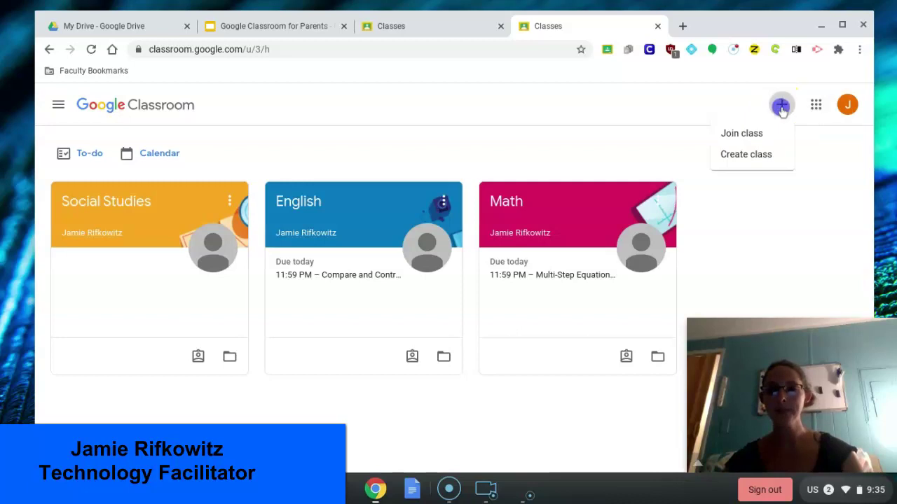
pyautogui.click(751, 132)
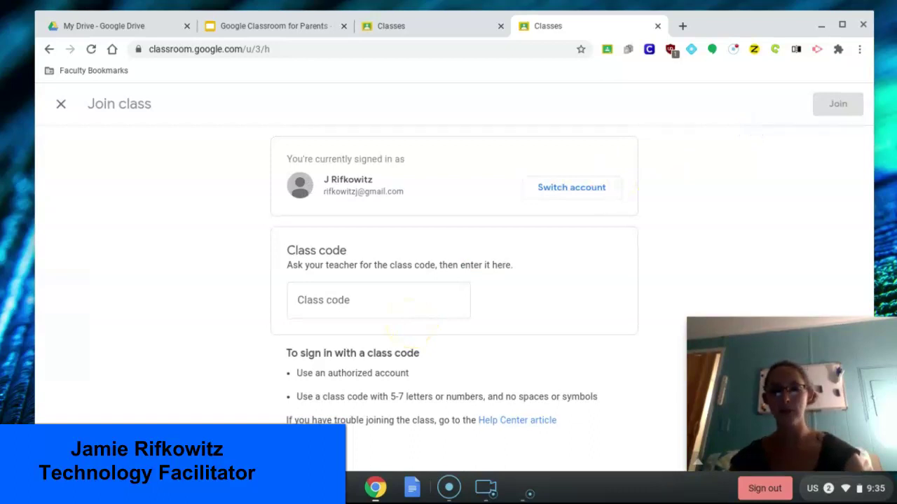
pyautogui.click(350, 301)
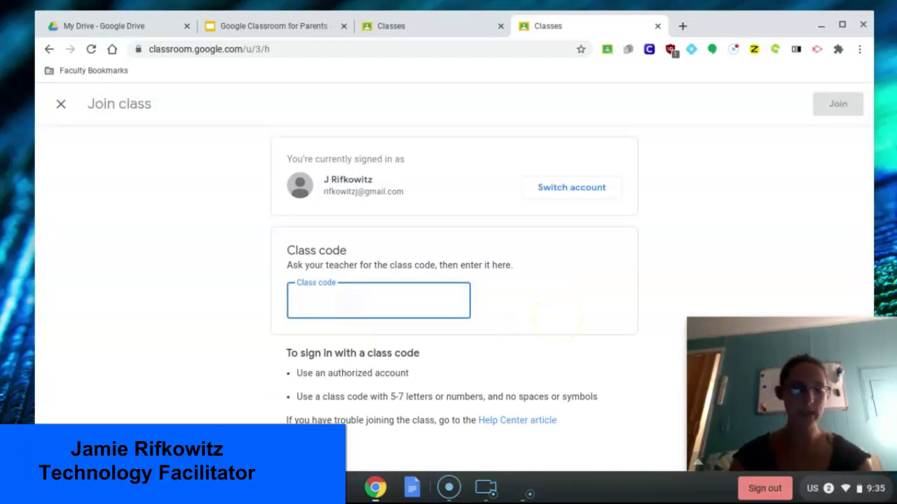
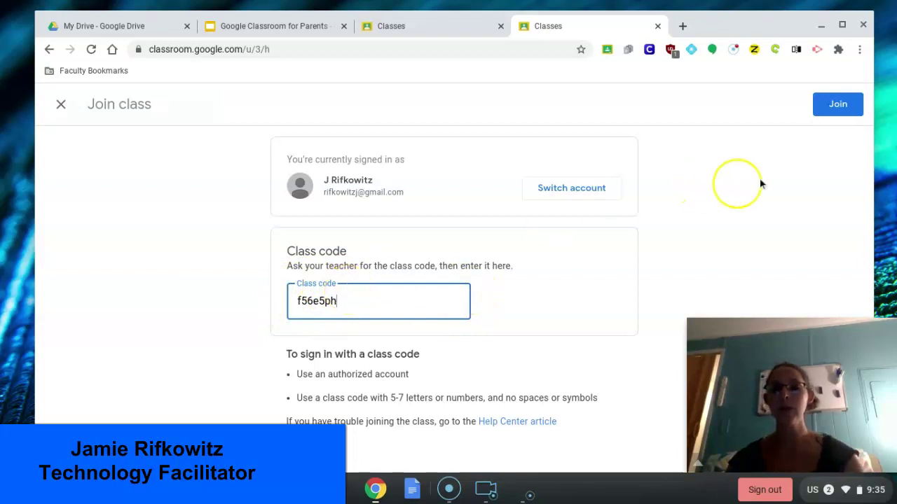
# Step: Join the Science class with the entered code and bring up the class navigation list
pyautogui.click(833, 116)
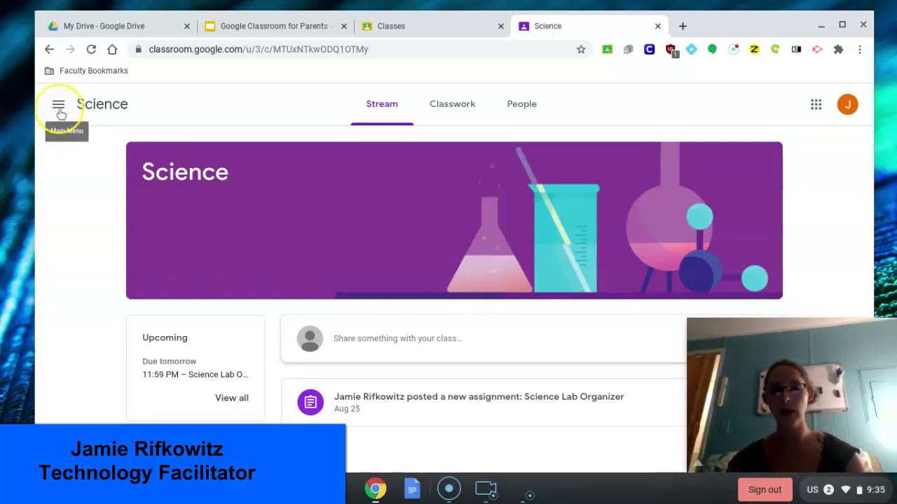
pyautogui.click(59, 106)
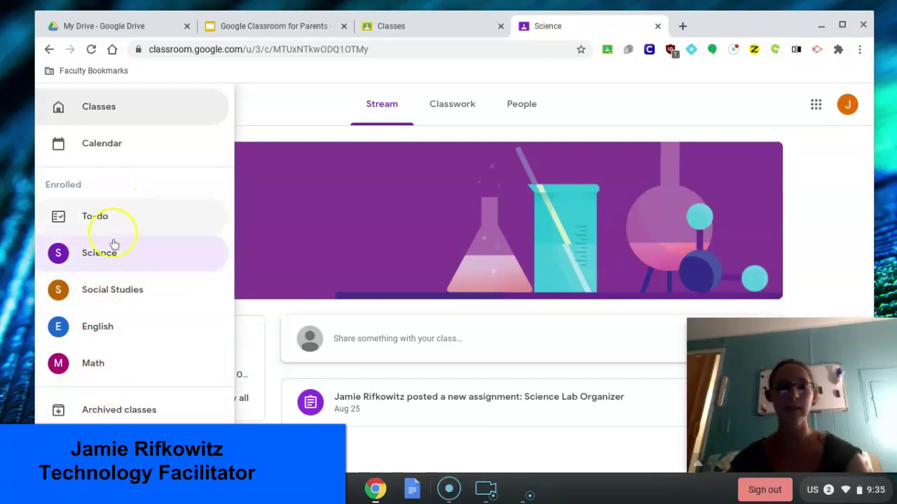
# Step: Go back to the Classes page and scroll through the four class cards, including Science
pyautogui.click(87, 114)
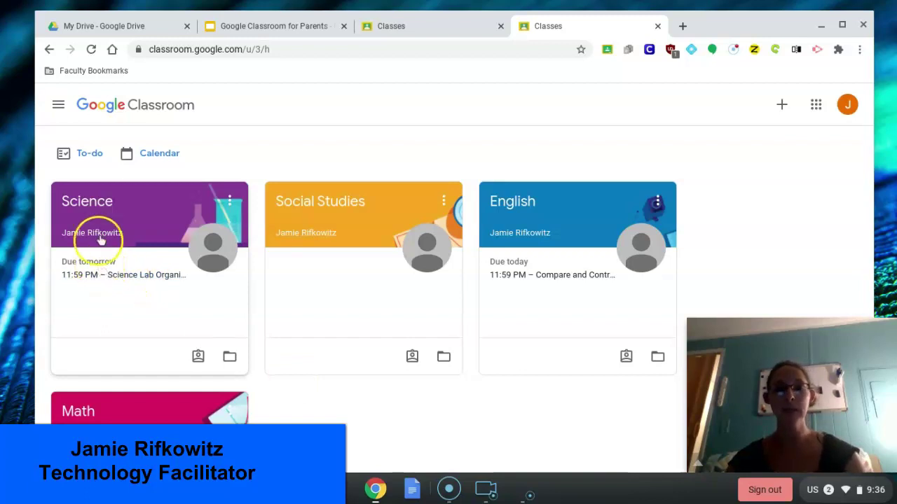
pyautogui.scroll(-1, 168, 302)
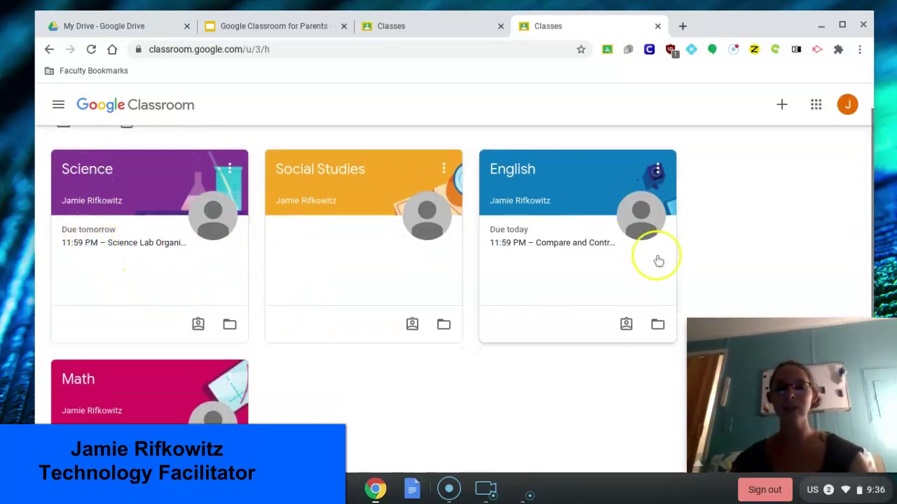
pyautogui.scroll(-1, 364, 420)
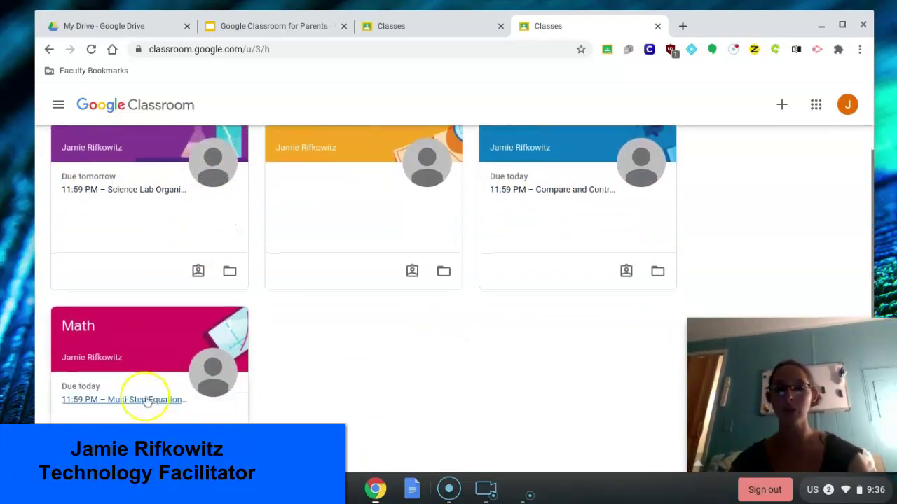
pyautogui.scroll(1, 438, 396)
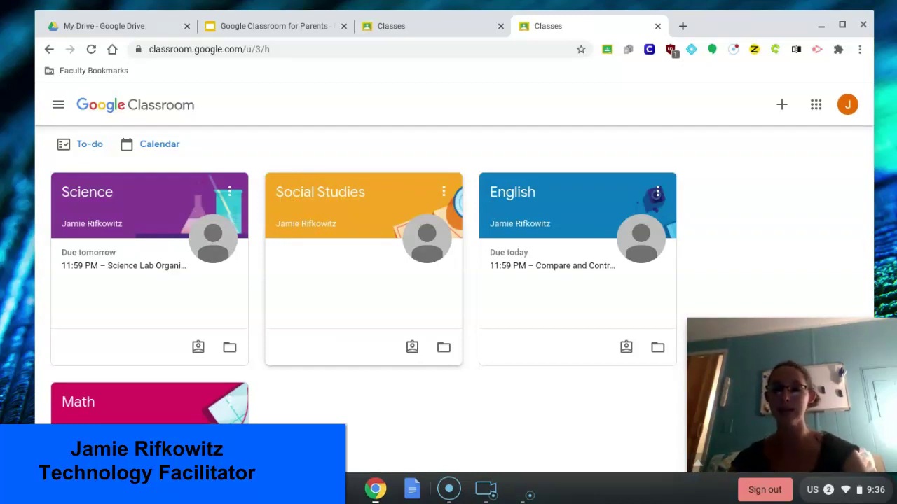
pyautogui.click(68, 151)
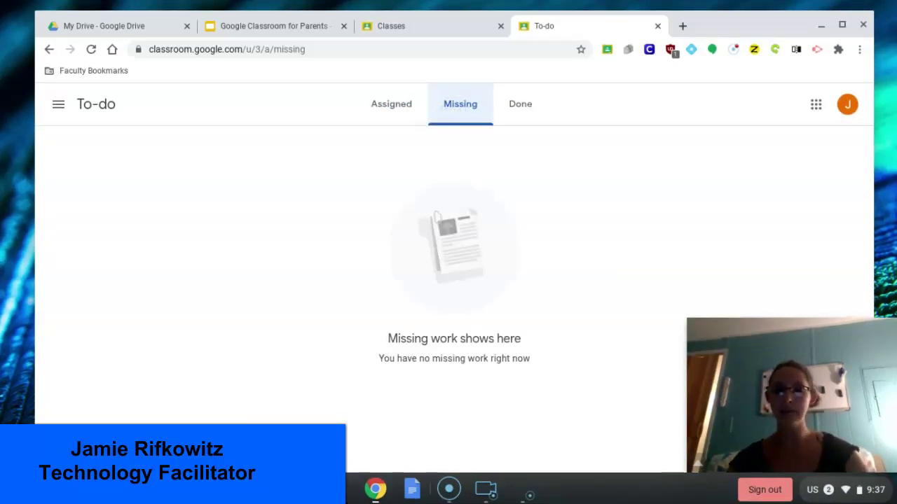
pyautogui.click(515, 118)
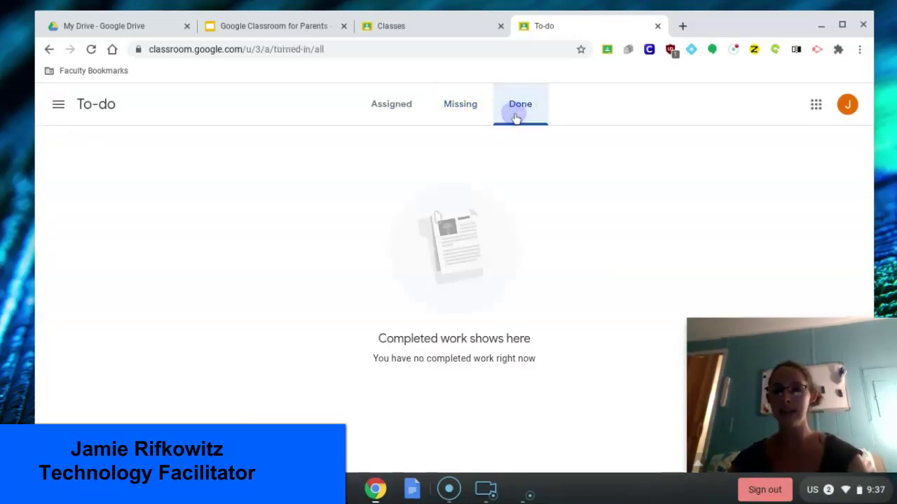
pyautogui.click(388, 108)
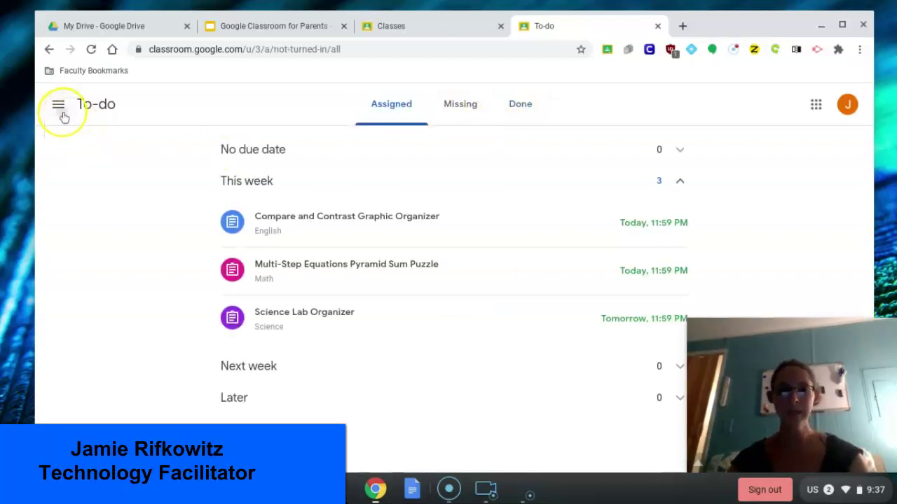
pyautogui.click(61, 112)
pyautogui.click(70, 112)
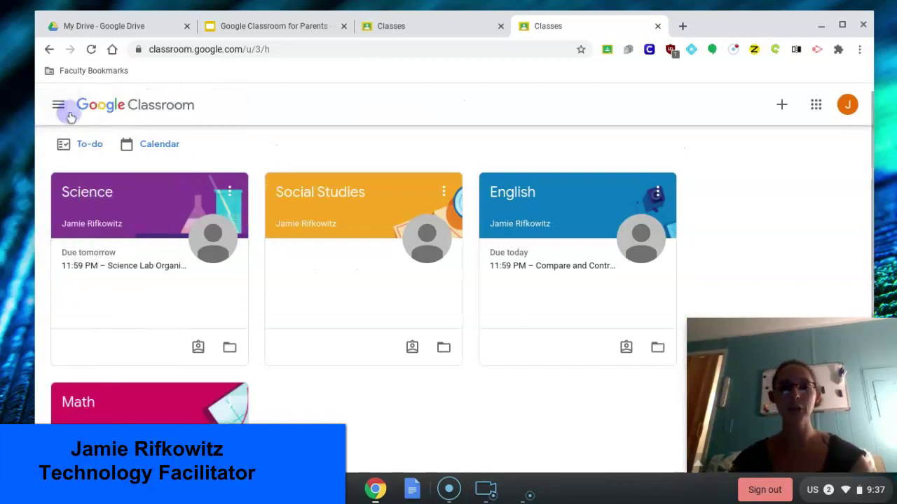
pyautogui.click(160, 148)
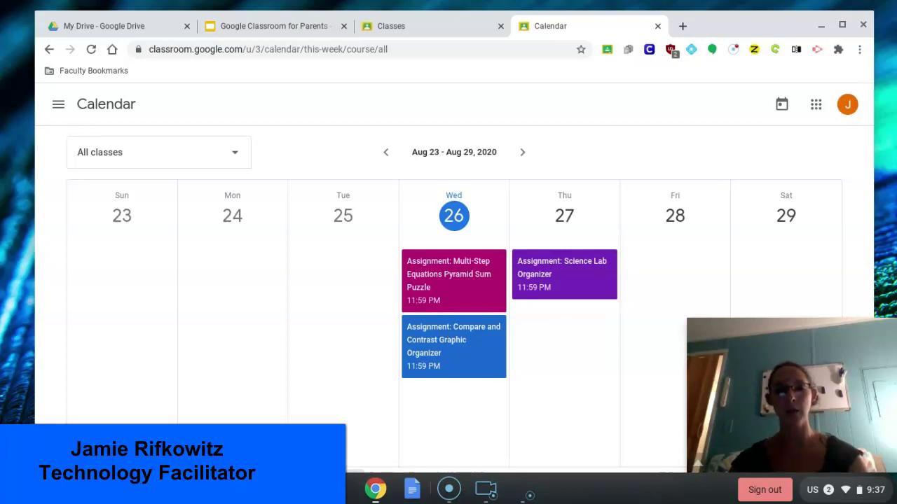
pyautogui.click(524, 152)
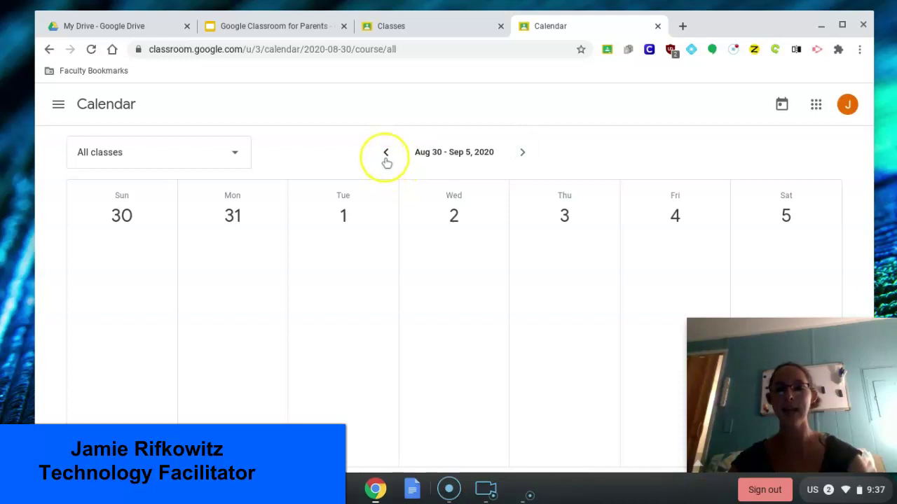
pyautogui.click(385, 154)
pyautogui.click(59, 105)
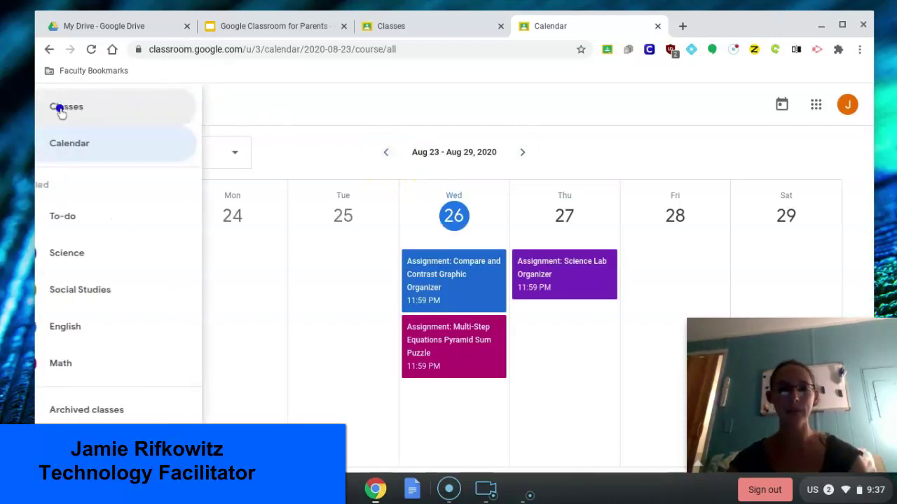
pyautogui.click(67, 112)
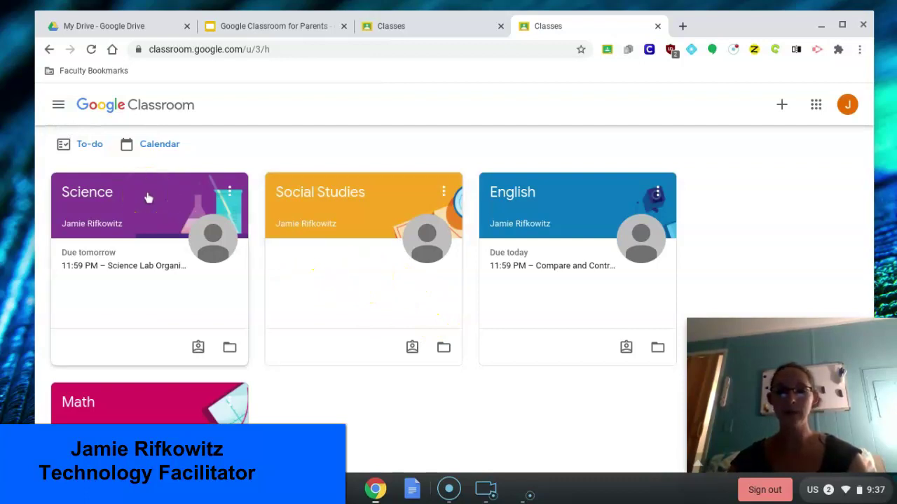
# Step: Open the Math class and view its Classwork listing the Pyramid Sum Puzzle
pyautogui.scroll(-2, 405, 378)
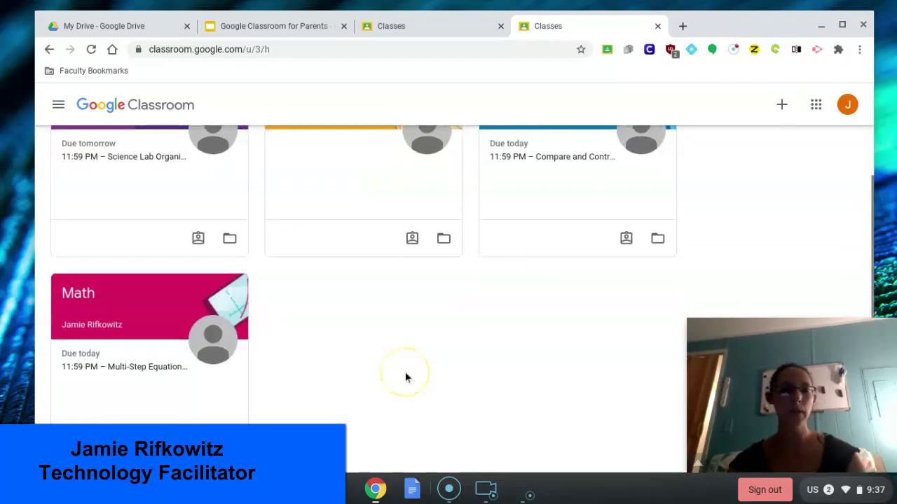
pyautogui.click(80, 293)
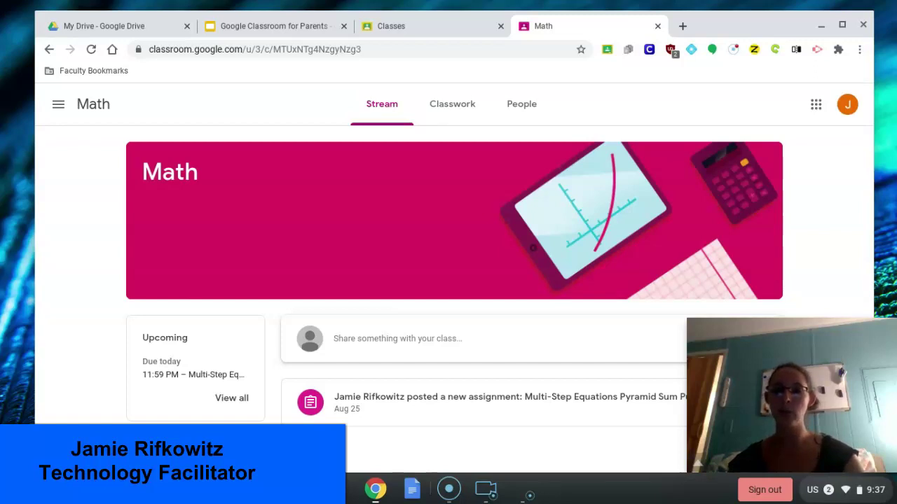
pyautogui.click(450, 119)
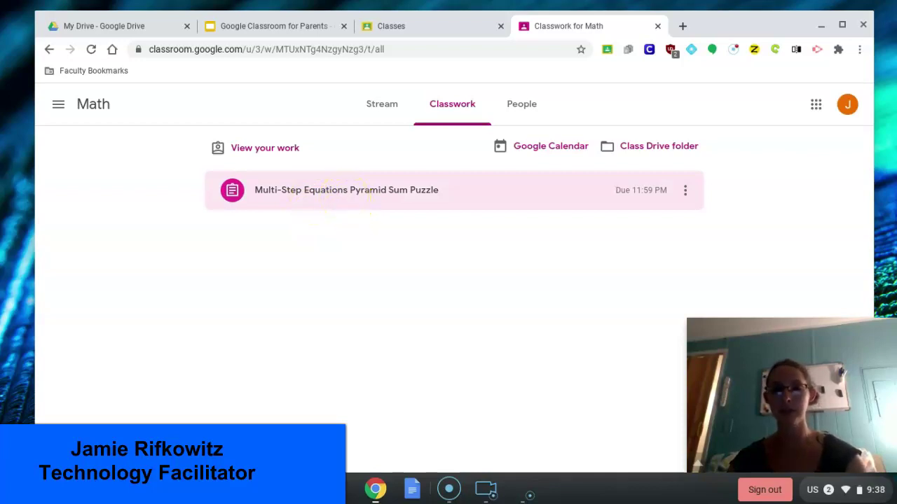
# Step: Expand the Multi-Step Equations Pyramid Sum Puzzle assignment and open its attached Slides file
pyautogui.click(346, 201)
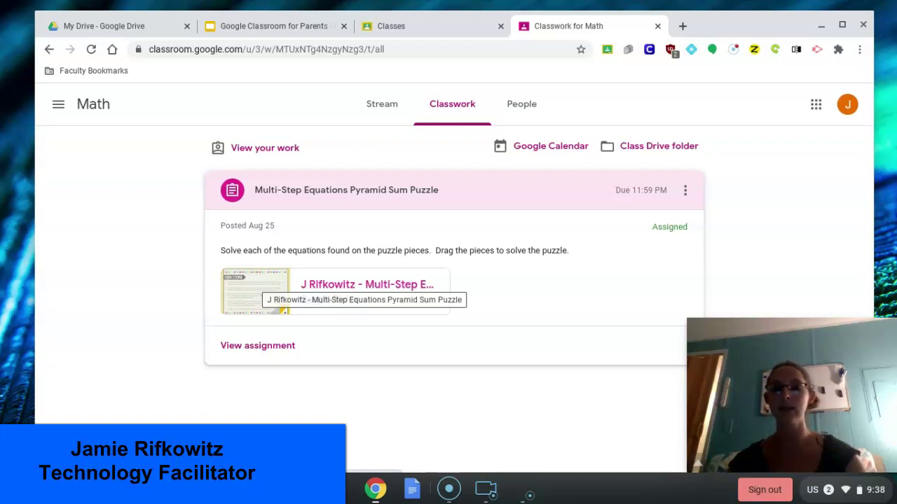
pyautogui.click(254, 287)
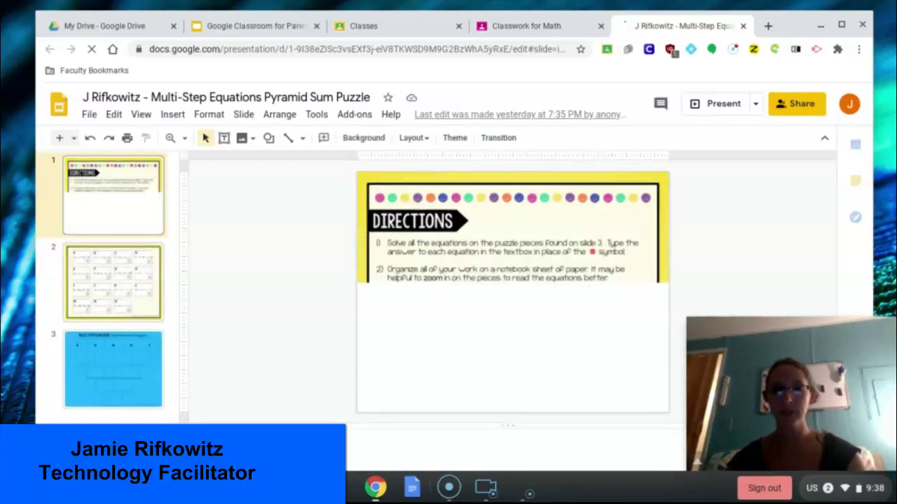
# Step: Review the equation puzzle pieces and pyramid template slides, then close the presentation
pyautogui.click(122, 280)
pyautogui.click(122, 350)
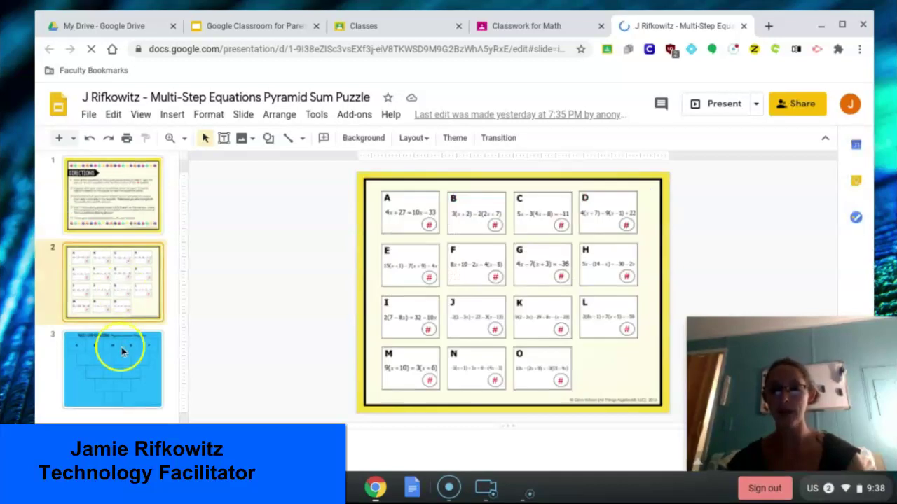
pyautogui.click(115, 300)
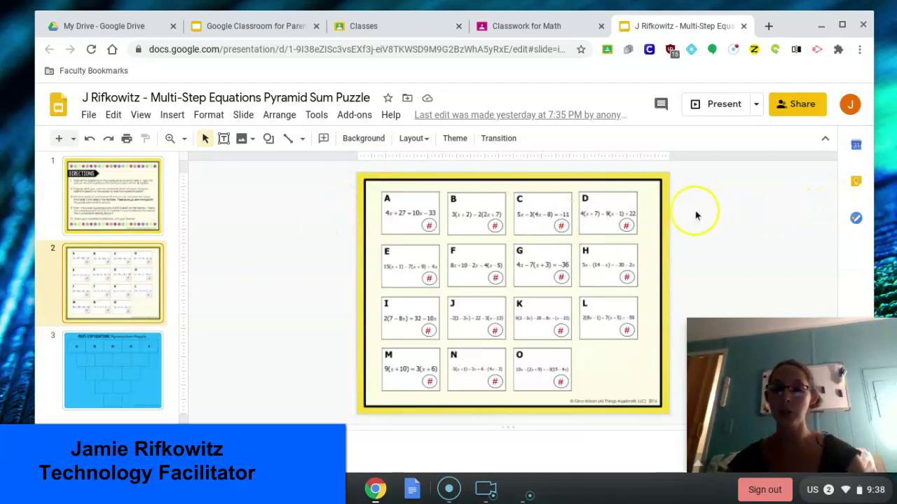
pyautogui.click(746, 26)
# Step: Go to the Science class Classwork and open the Science Lab Organizer Docs attachment
pyautogui.click(58, 104)
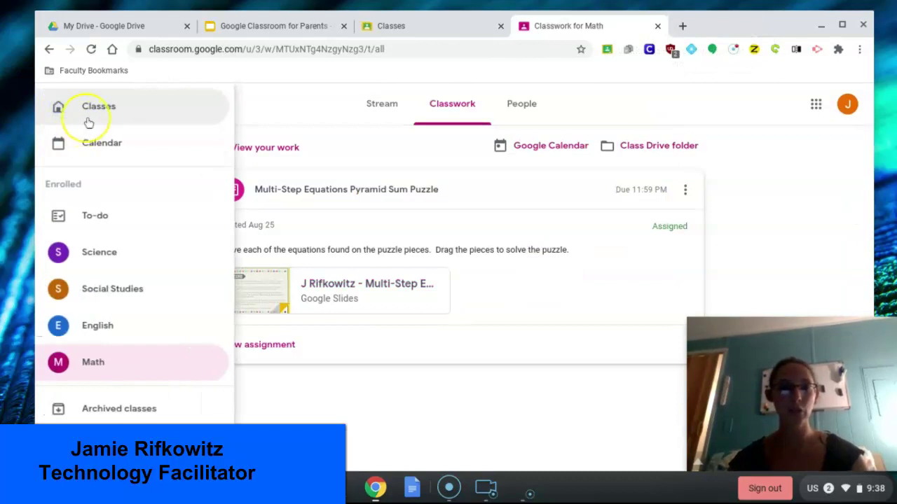
pyautogui.click(89, 123)
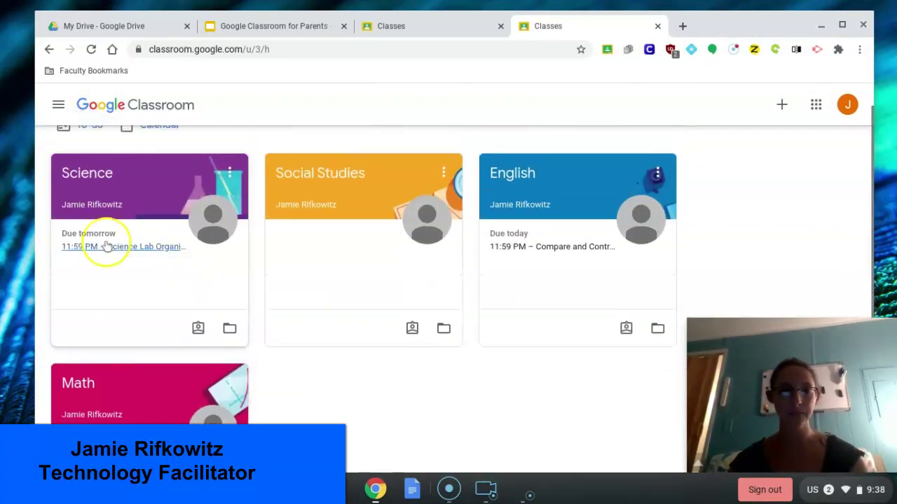
pyautogui.click(94, 173)
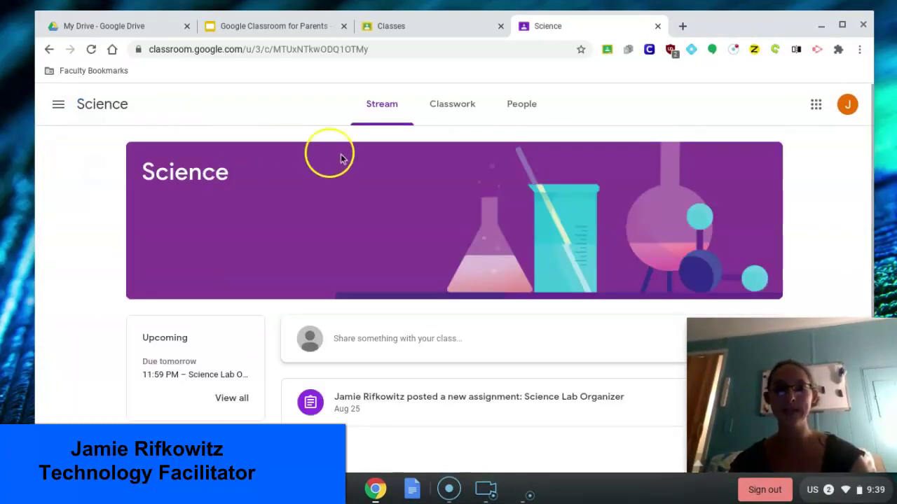
pyautogui.click(470, 113)
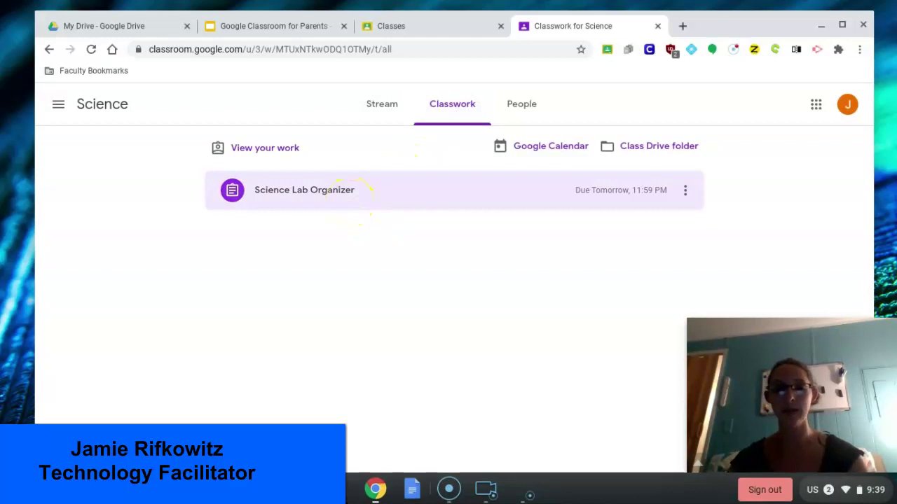
pyautogui.click(343, 202)
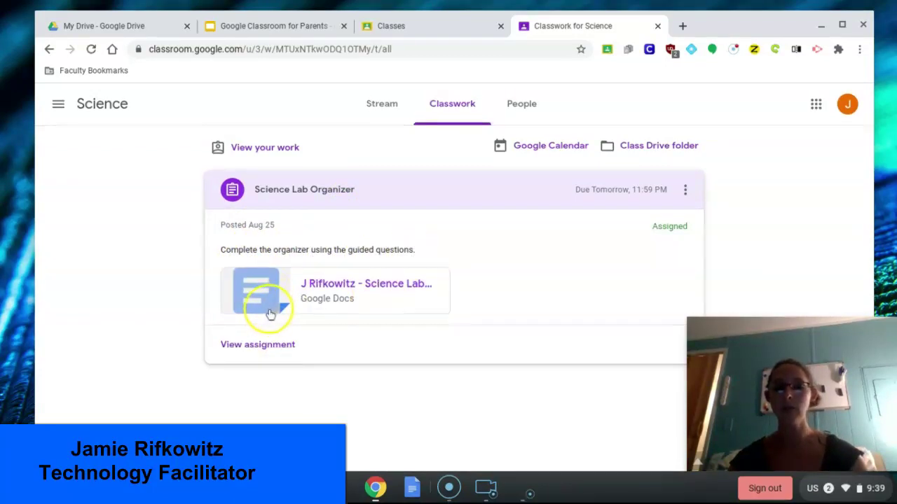
pyautogui.click(267, 304)
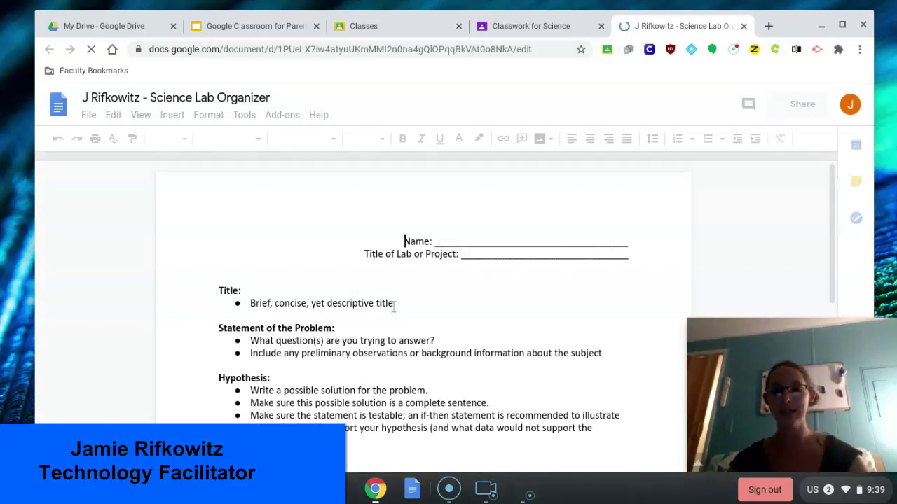
# Step: Replace the Title placeholder with 'The Effect of Weathering within the state of New Jersey'
pyautogui.click(395, 303)
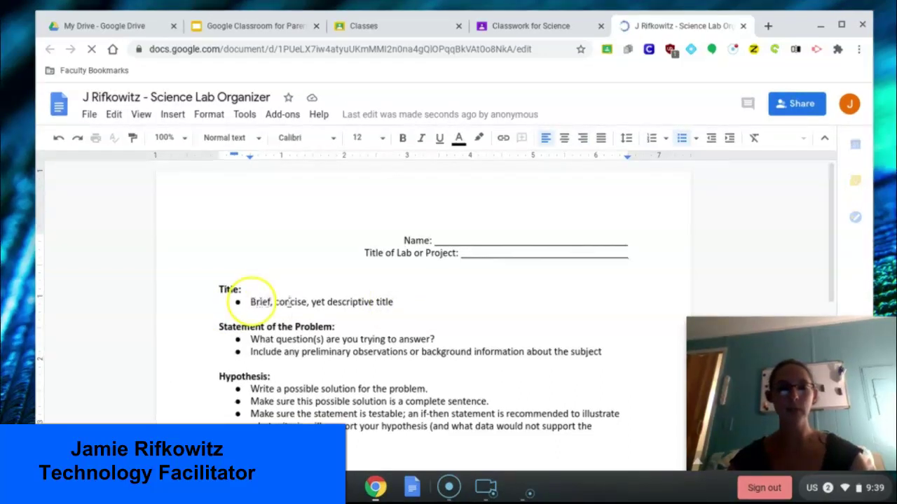
pyautogui.moveTo(251, 301); pyautogui.dragTo(395, 301)
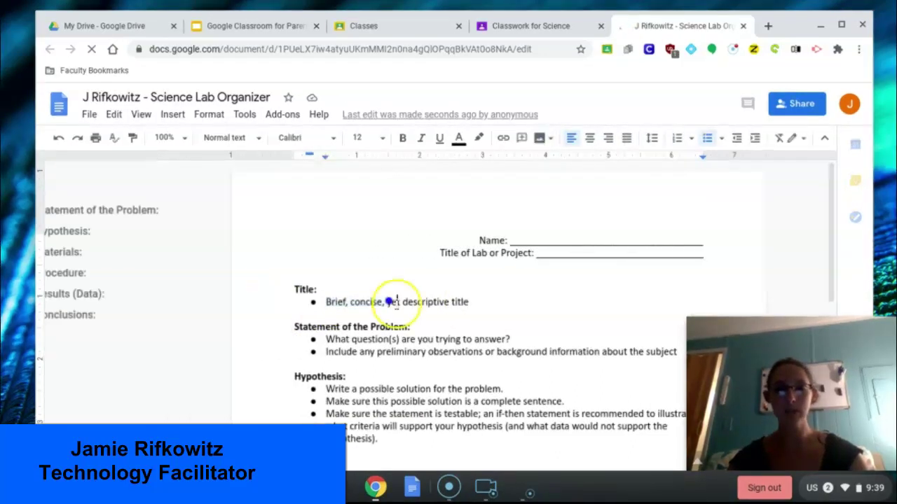
pyautogui.click(468, 301)
pyautogui.moveTo(468, 302); pyautogui.dragTo(328, 301)
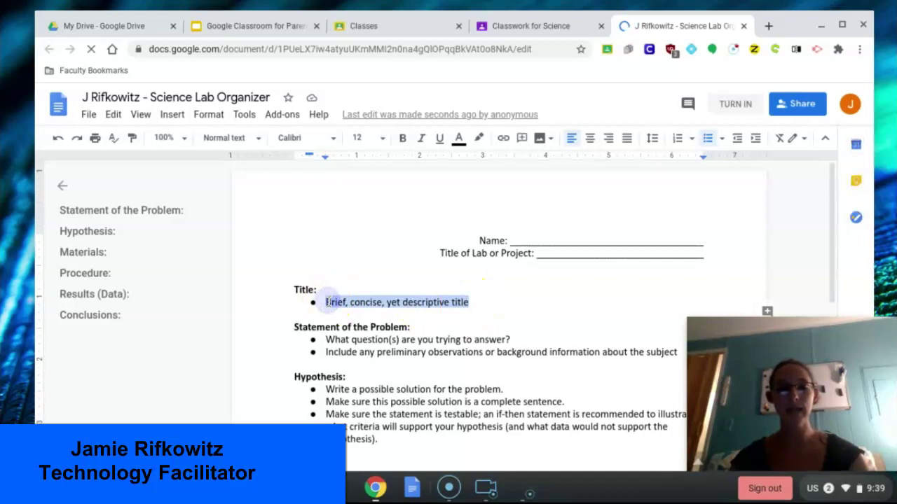
pyautogui.write('T')
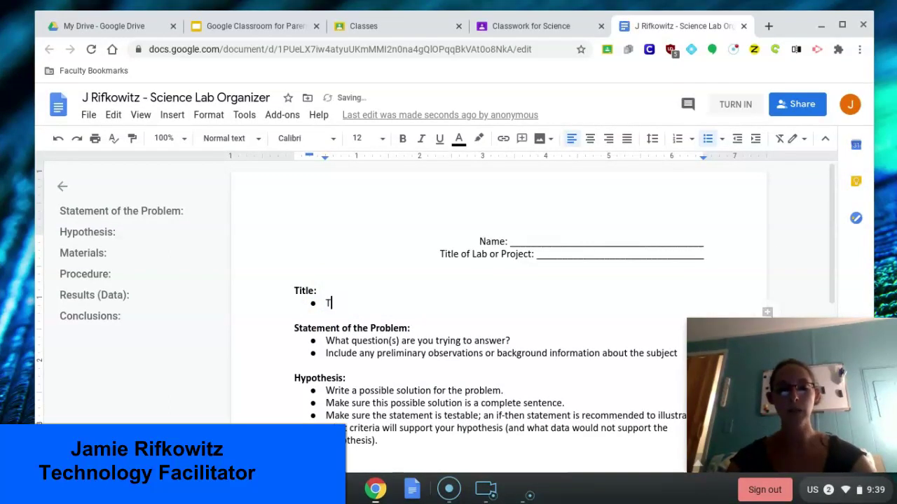
pyautogui.write('he Effect of Weat')
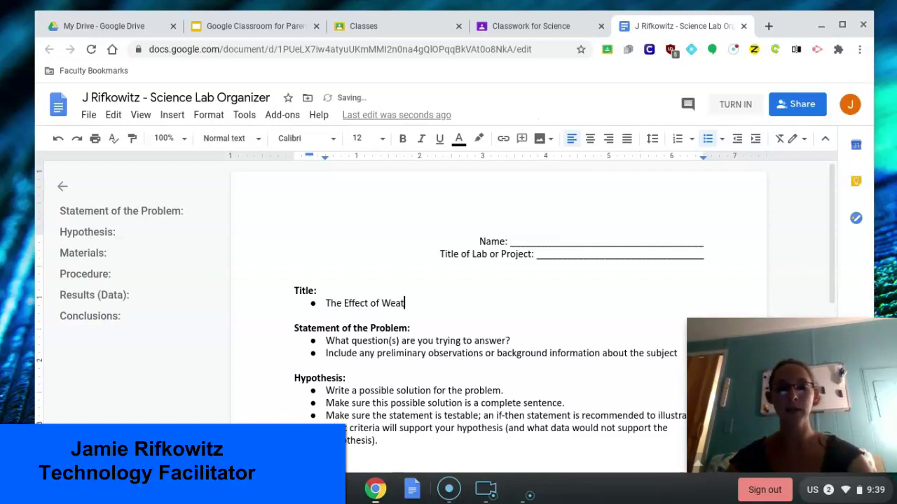
pyautogui.write('hering')
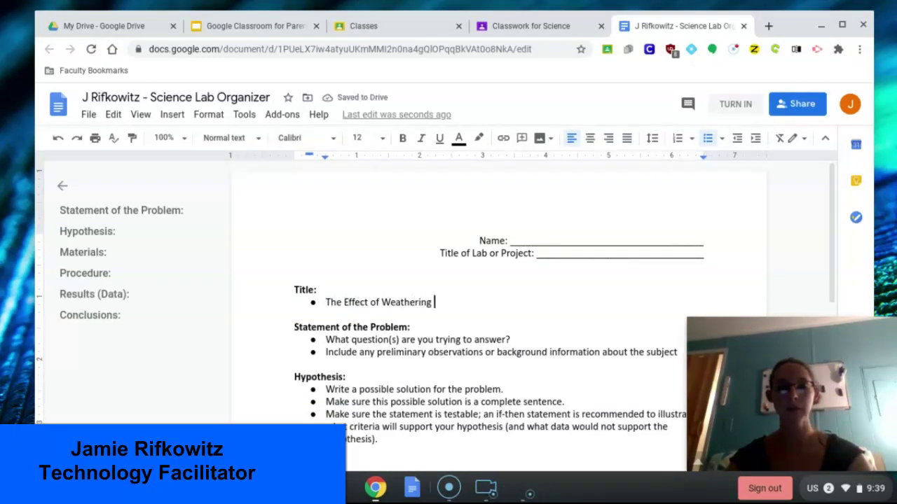
pyautogui.write(' within t')
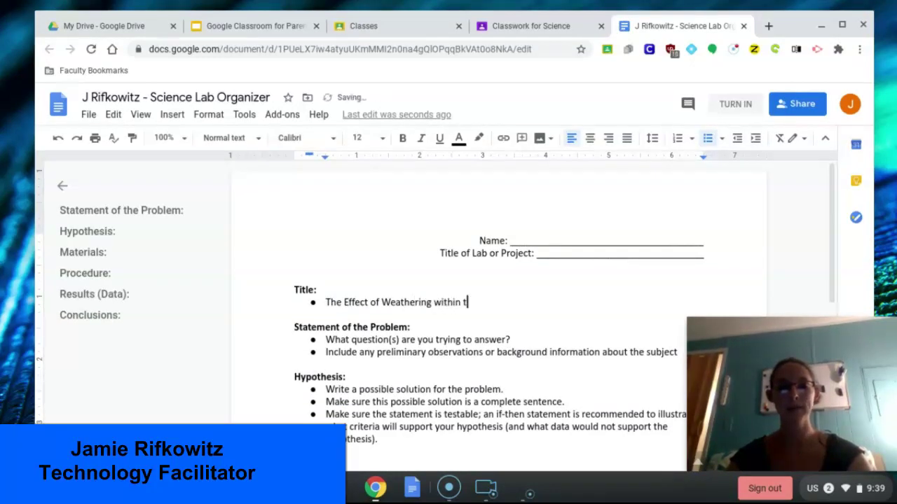
pyautogui.write('he state')
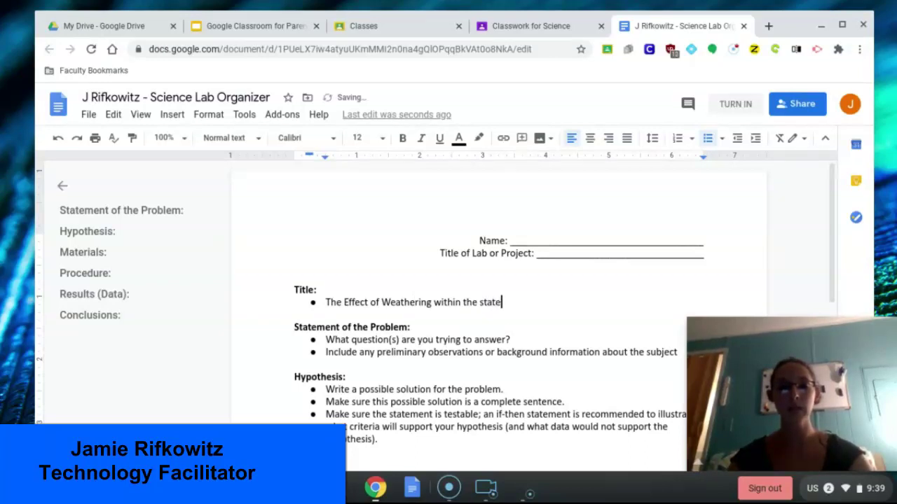
pyautogui.write(' of New Jersey')
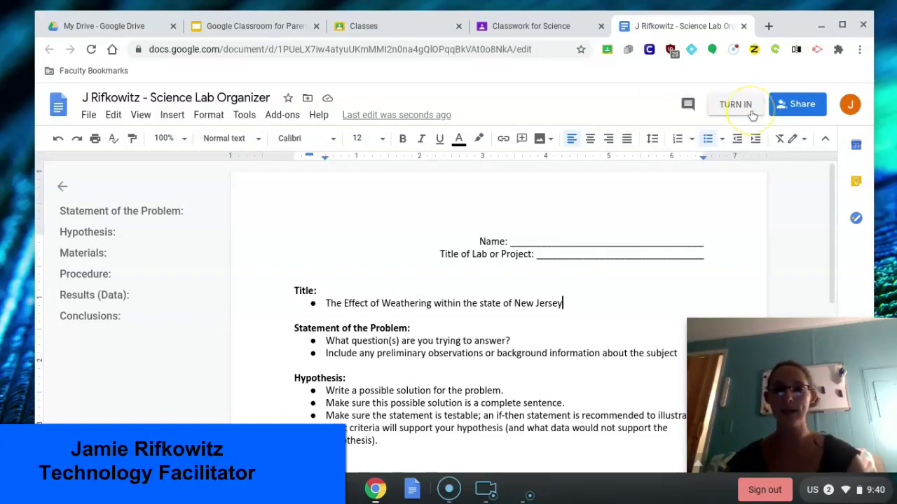
# Step: Leave the Science classwork and open the Social Studies class from the Classes overview
pyautogui.click(492, 35)
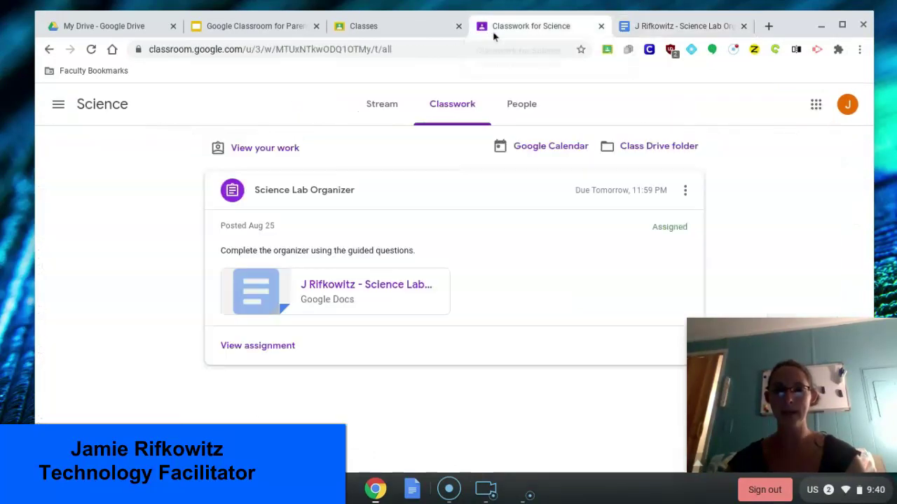
pyautogui.click(58, 109)
pyautogui.click(62, 123)
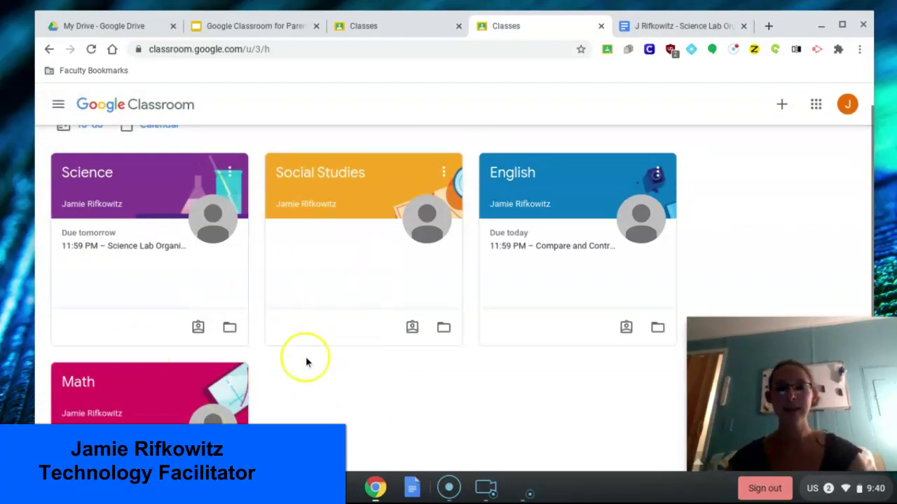
pyautogui.scroll(-1, 307, 357)
pyautogui.scroll(2, 306, 360)
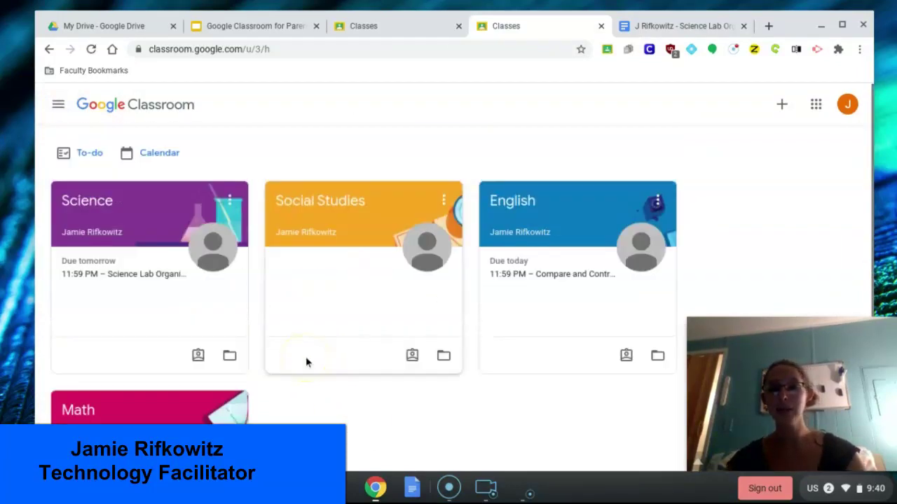
pyautogui.click(327, 200)
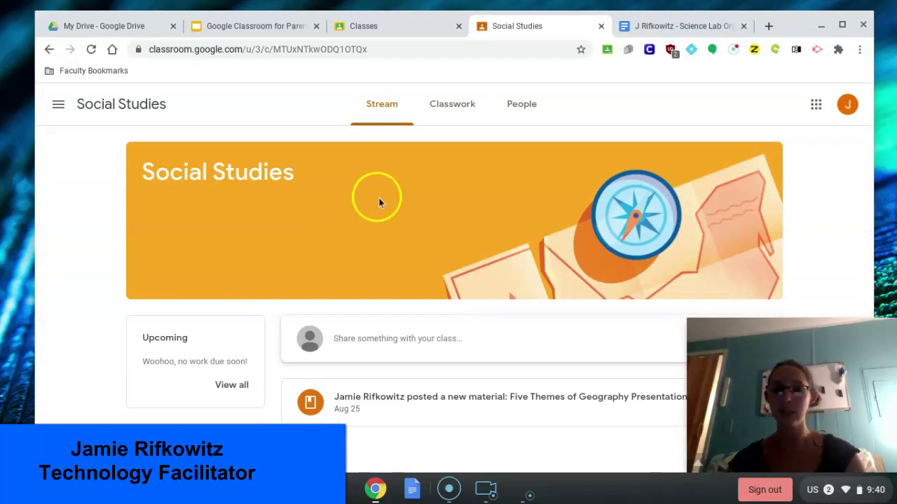
# Step: In Social Studies Classwork, expand the Five Themes of Geography post and open its slides
pyautogui.scroll(-1, 416, 301)
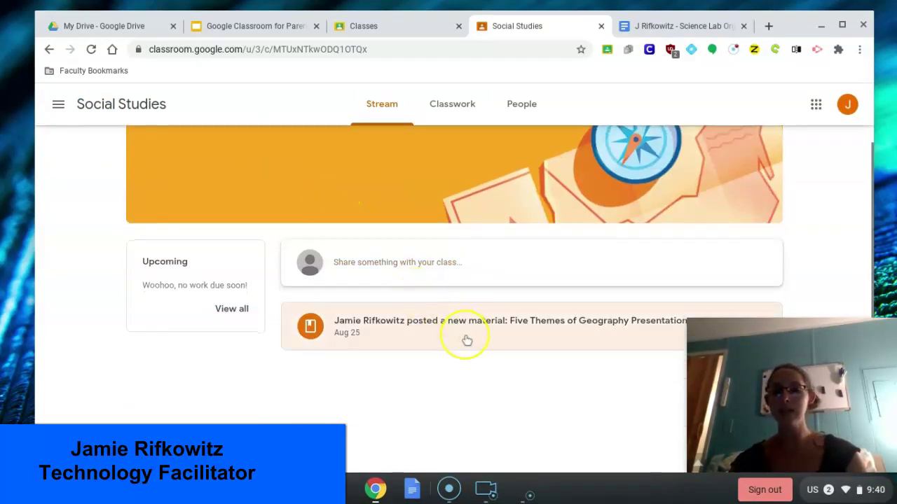
pyautogui.scroll(1, 518, 346)
pyautogui.click(448, 106)
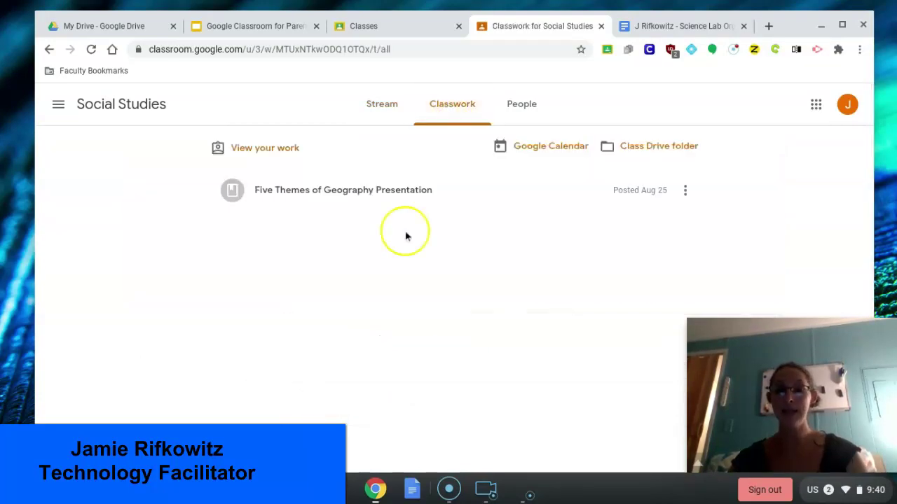
pyautogui.click(389, 203)
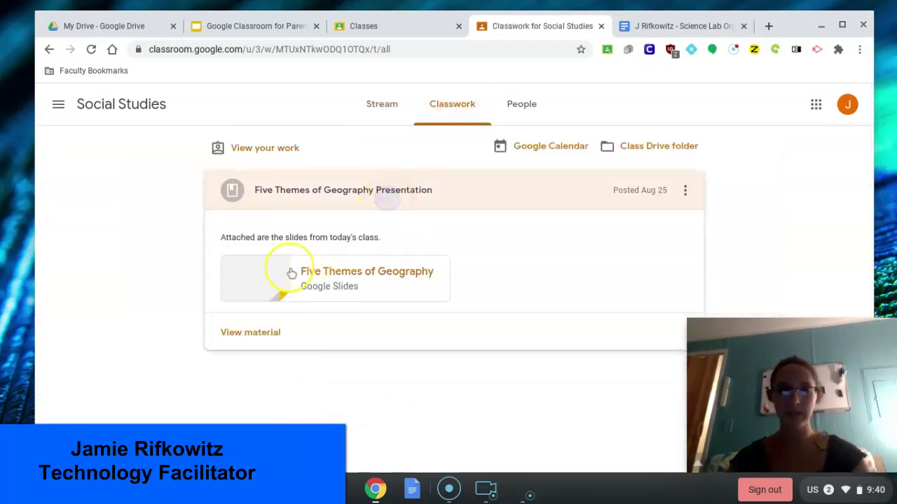
pyautogui.click(241, 289)
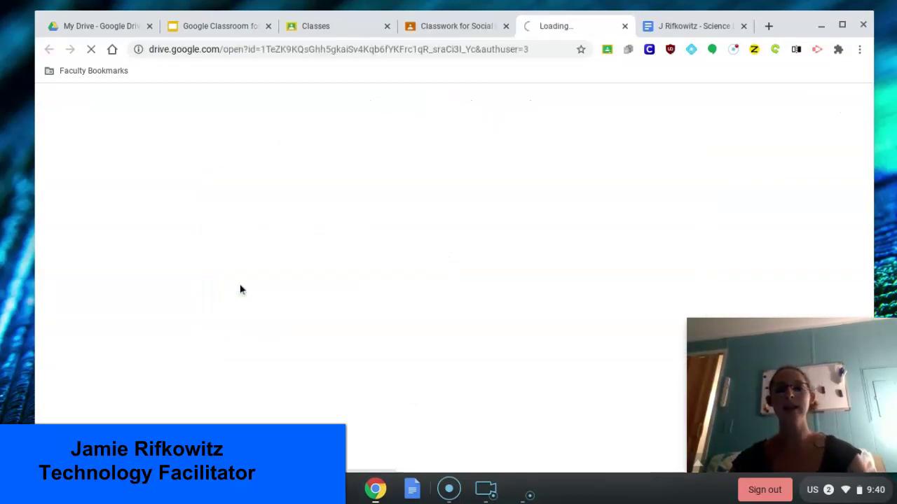